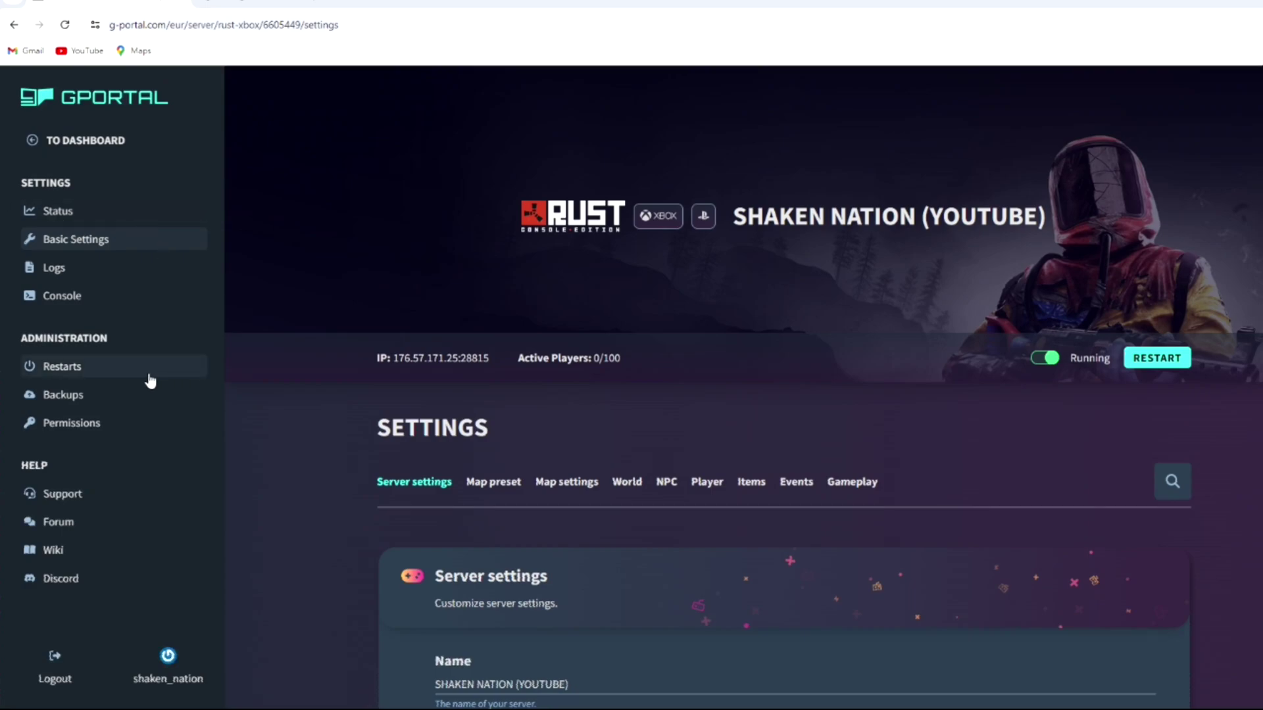
Step: Review the server name in the G-Portal server settings
scroll(248, 358, "down", 1)
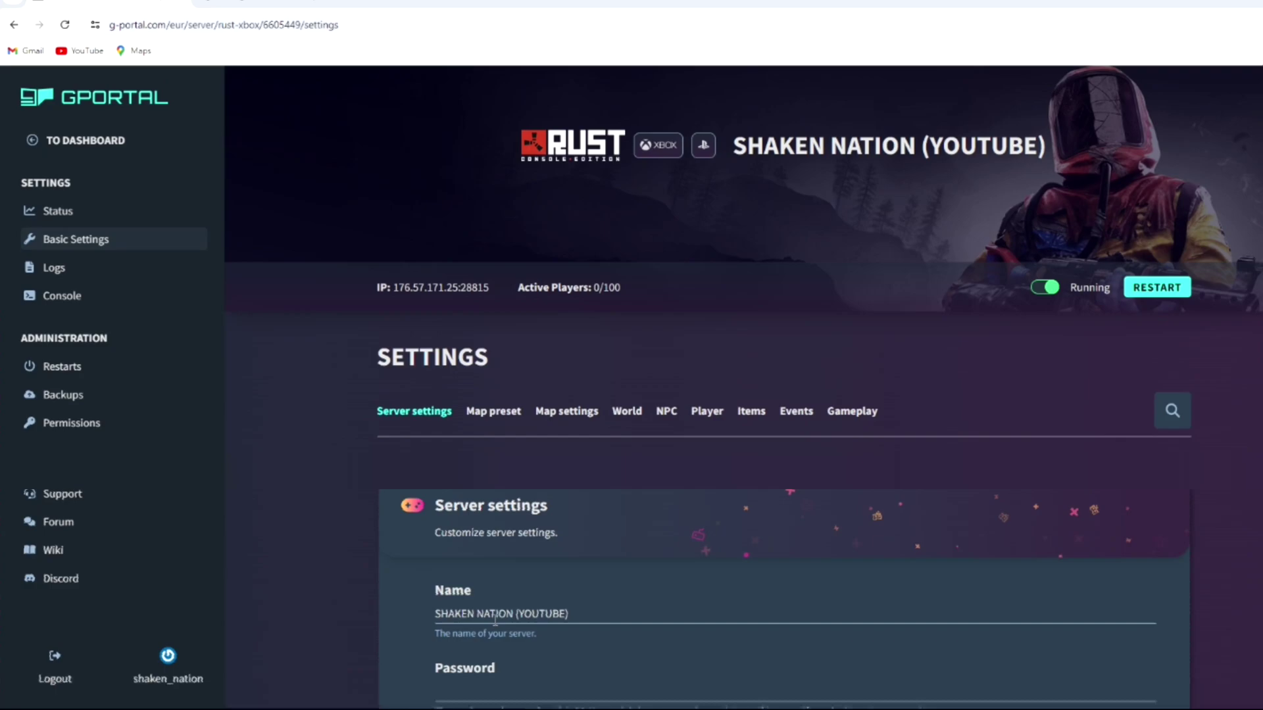
left_click_drag(573, 614, 425, 610)
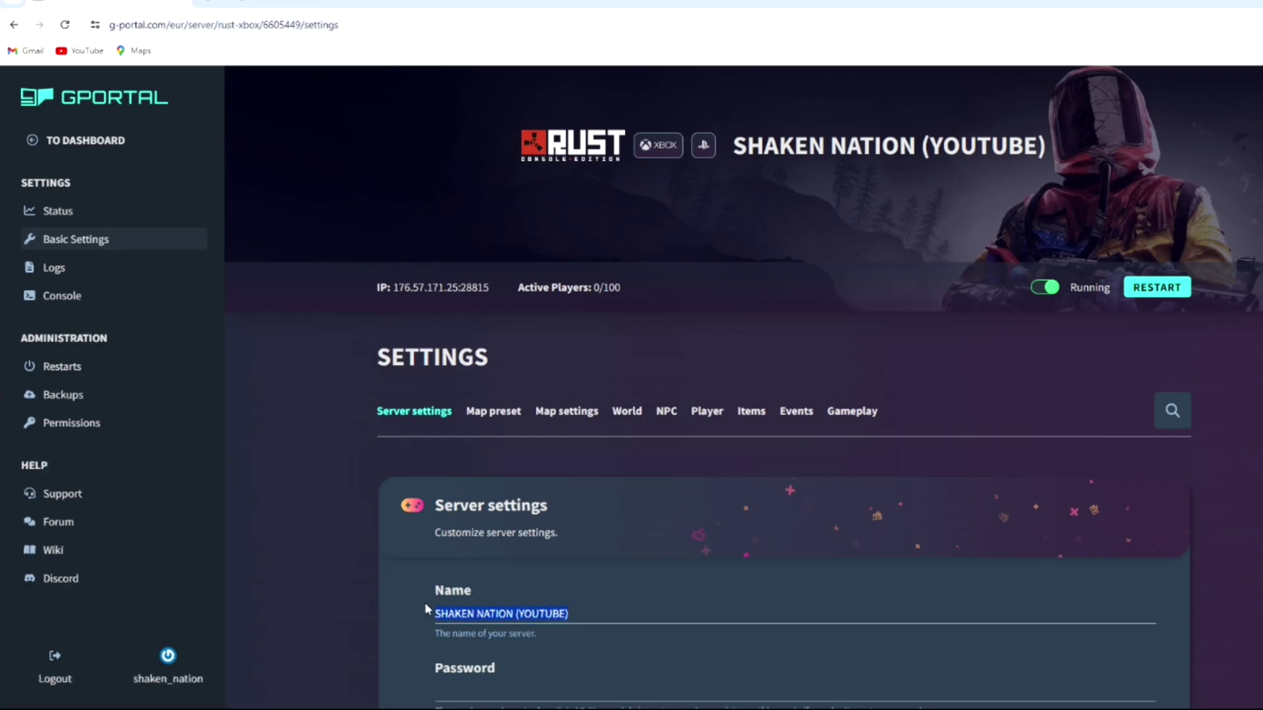
scroll(425, 598, "down", 2)
left_click(586, 468)
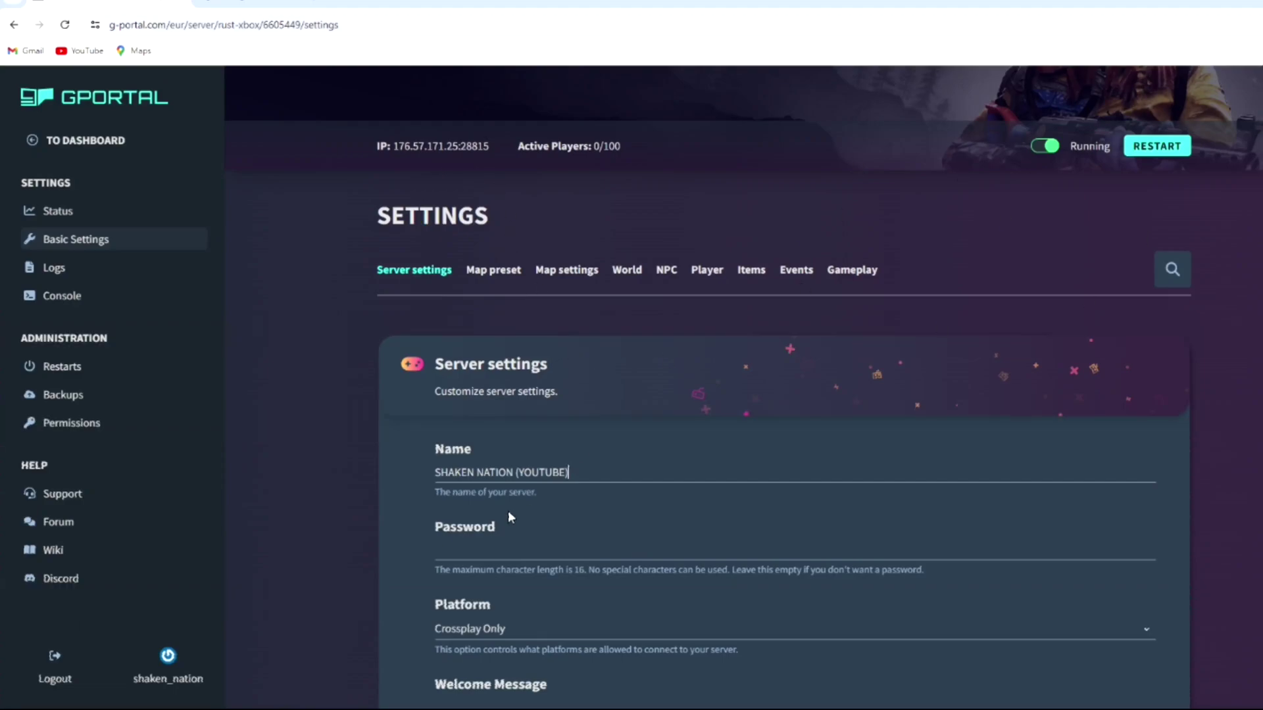
Step: Open the server's Permissions page, and copy the bot username given in the VereTech "Adding Your Gameserver" guide
left_click(68, 426)
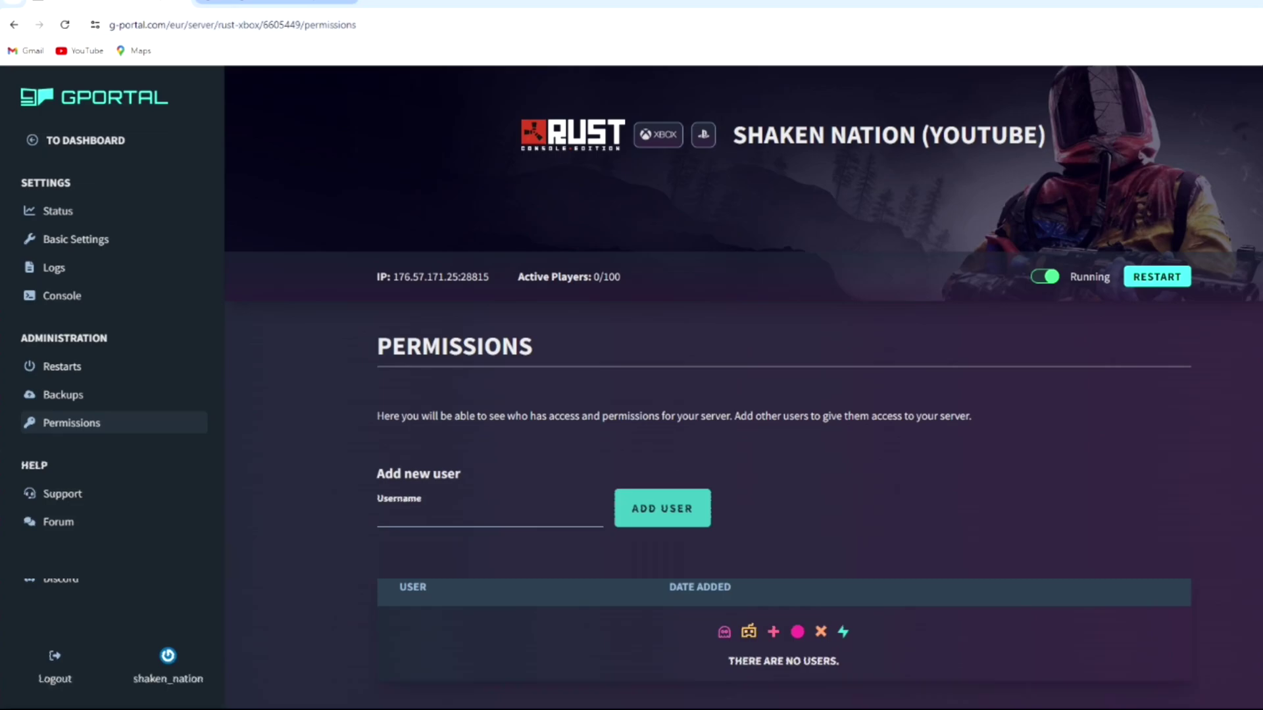
key("ctrl+Tab")
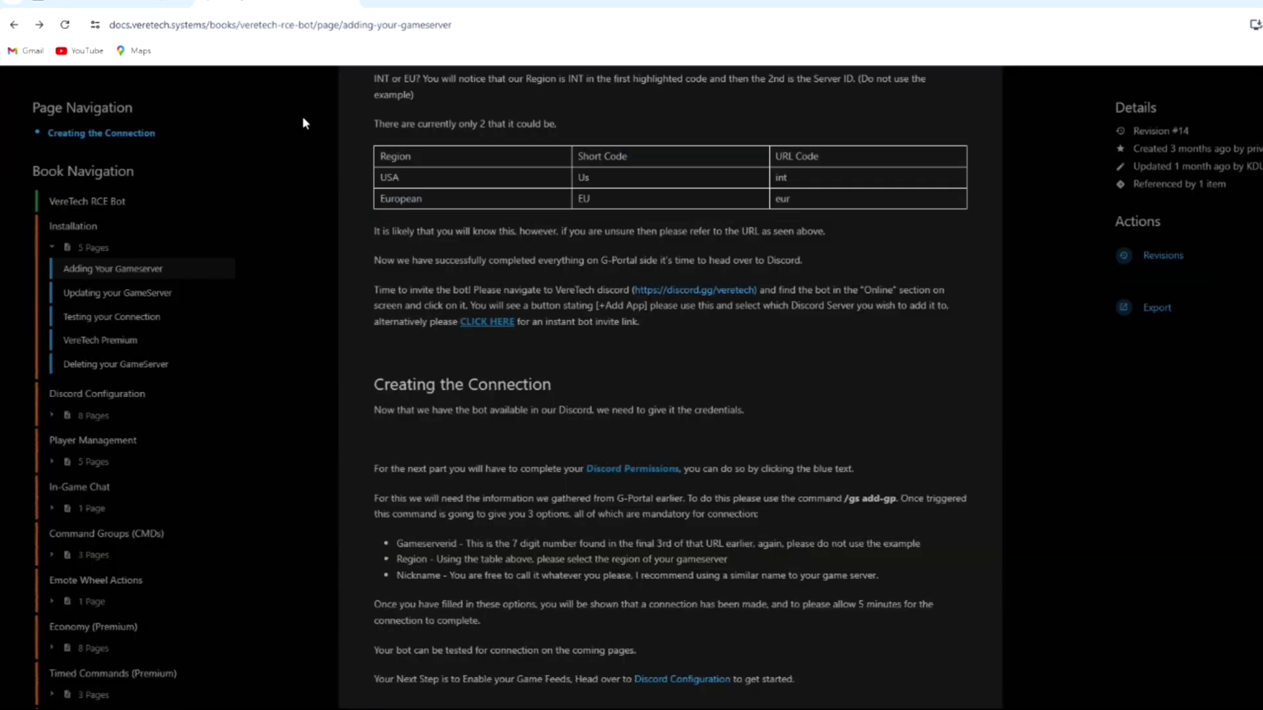
scroll(507, 257, "up", 8)
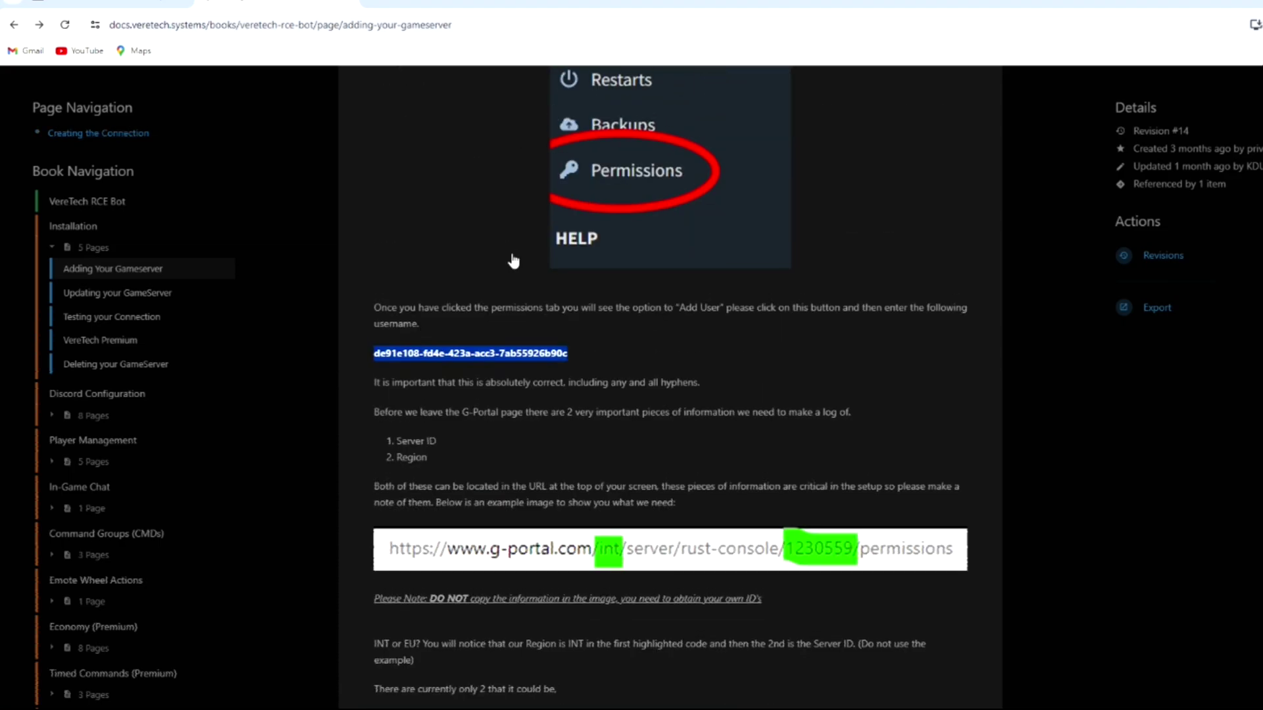
scroll(514, 261, "up", 1)
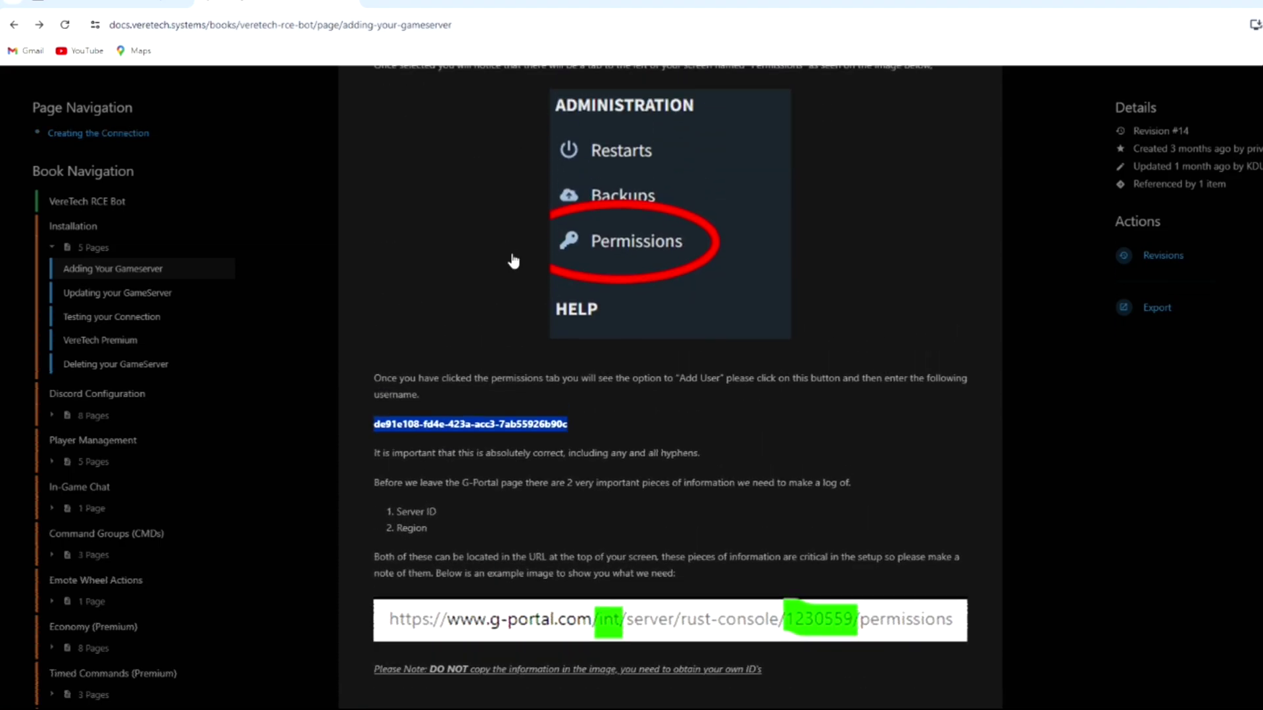
scroll(595, 402, "up", 2)
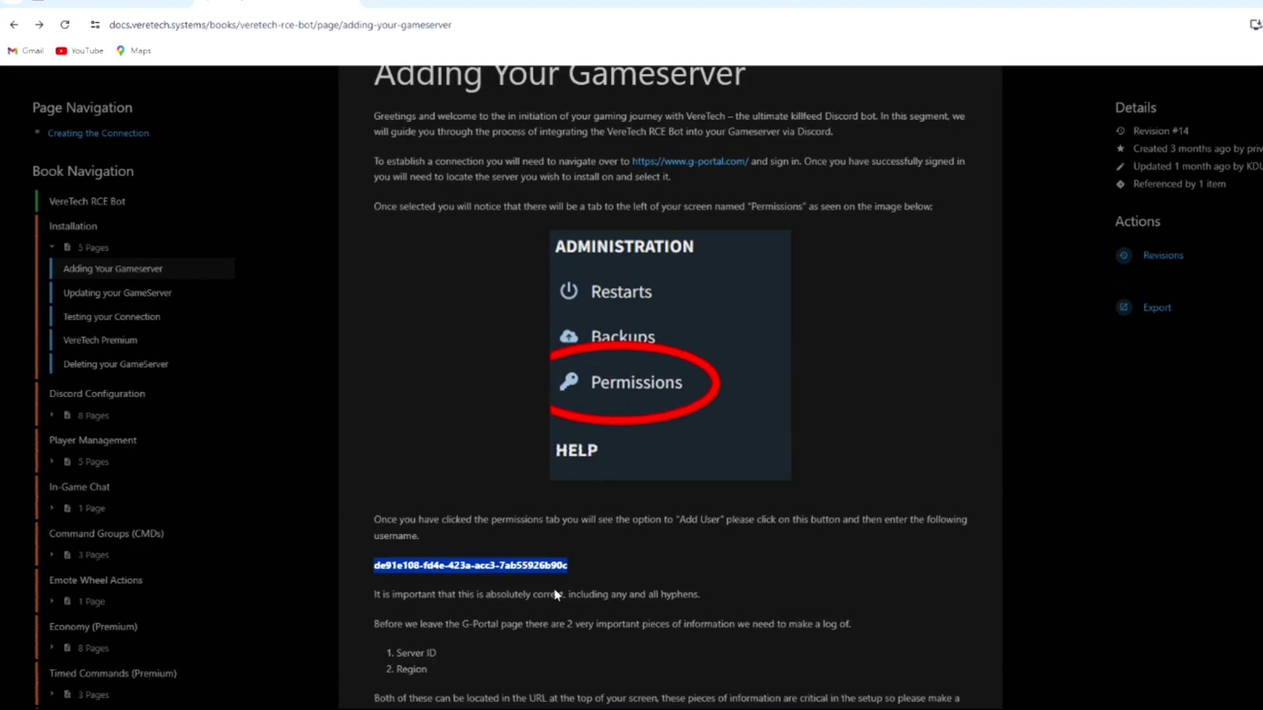
left_click(572, 570)
left_click_drag(568, 567, 372, 568)
key("ctrl+c")
Step: Add the copied bot username as a new user in the G-Portal server permissions, and restart the server
left_click(277, 4)
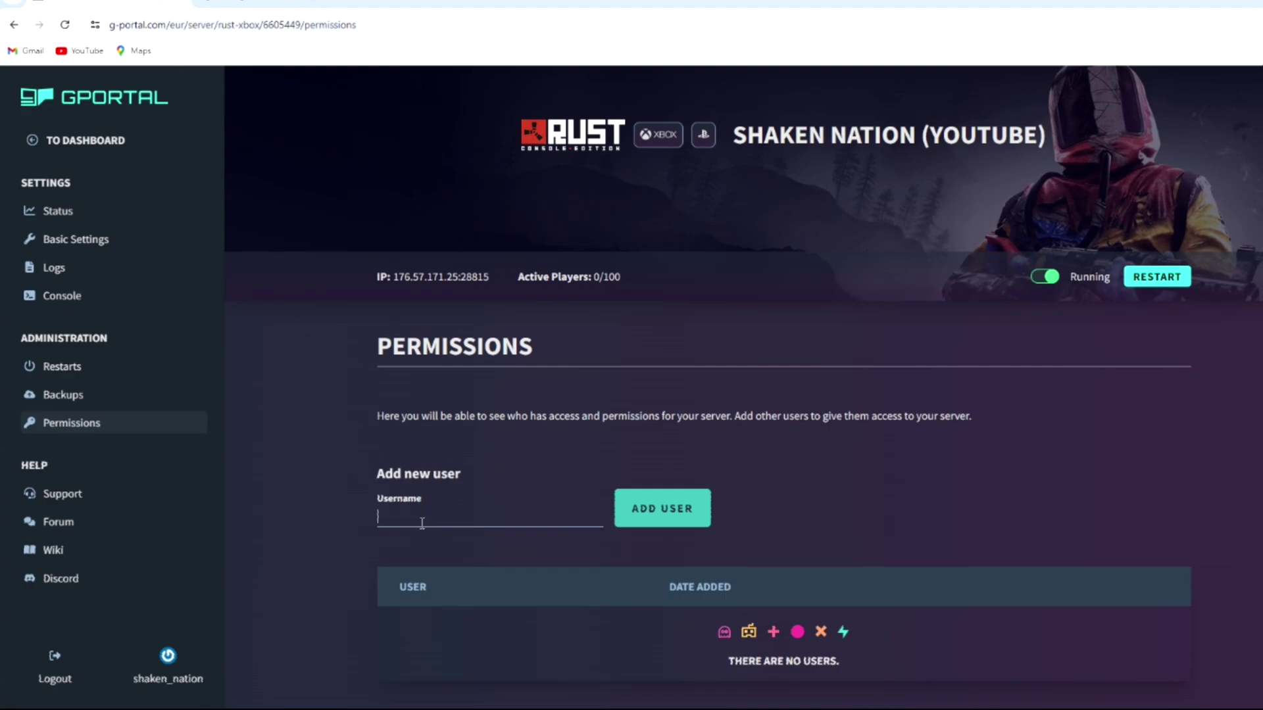
key("ctrl+v")
left_click(677, 508)
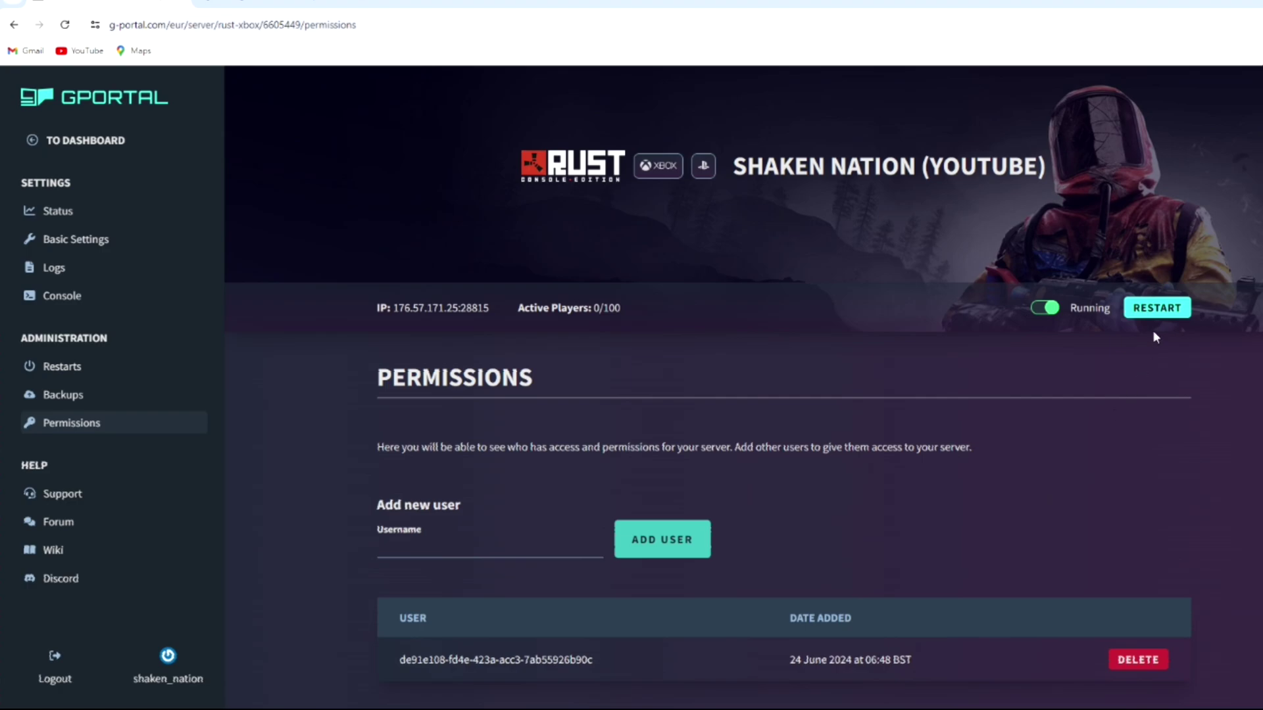
left_click(1158, 309)
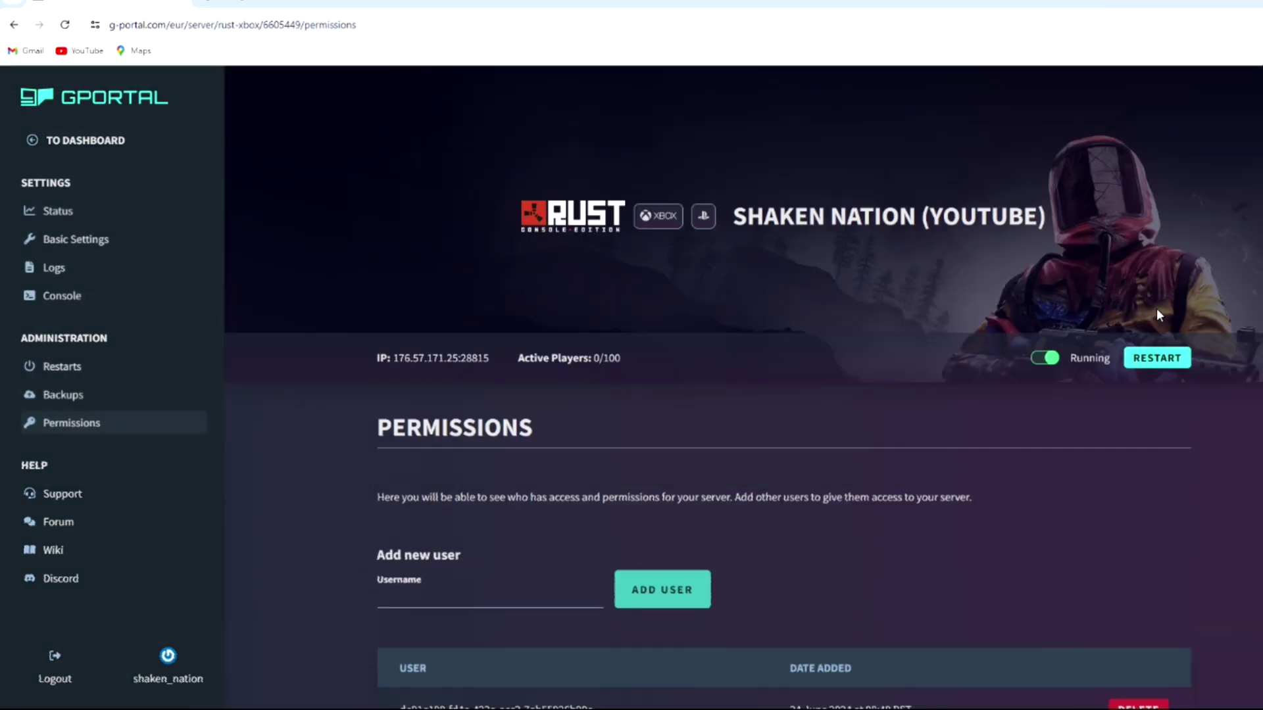
Step: Return to the VereTech guide and read the sections on the server ID, region codes and creating the connection
scroll(666, 414, "down", 1)
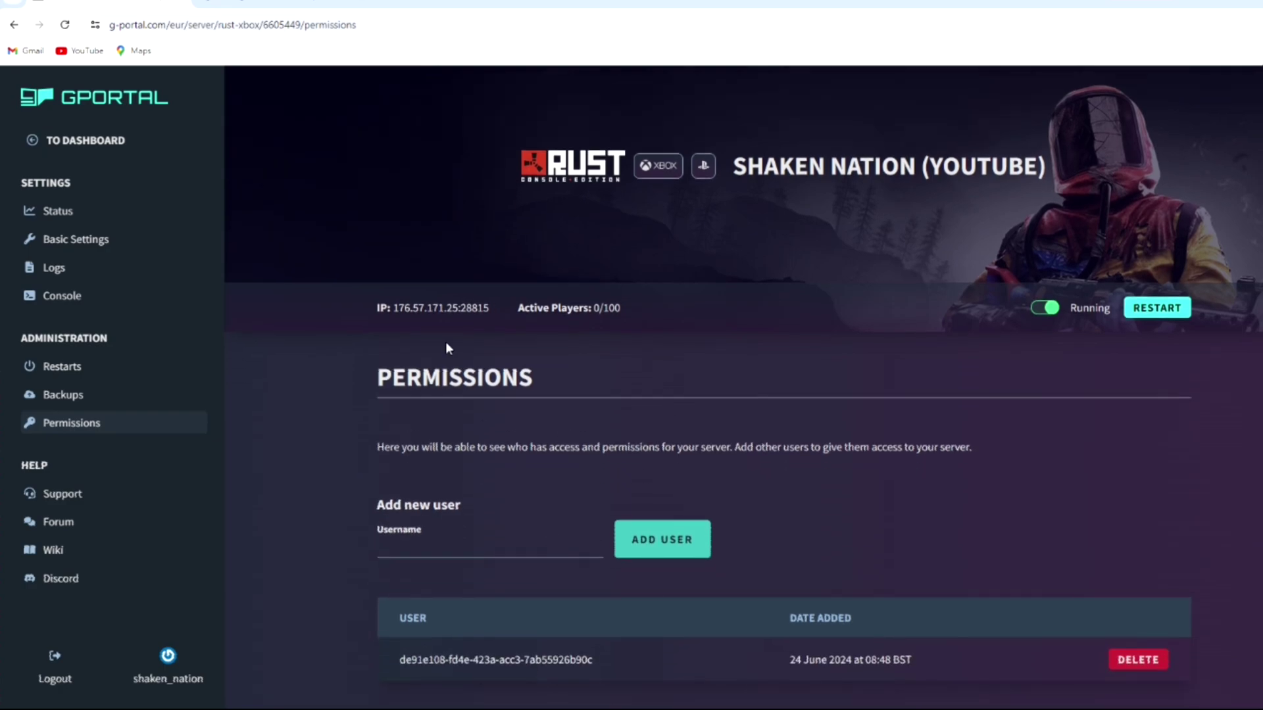
mouse_move(440, 311)
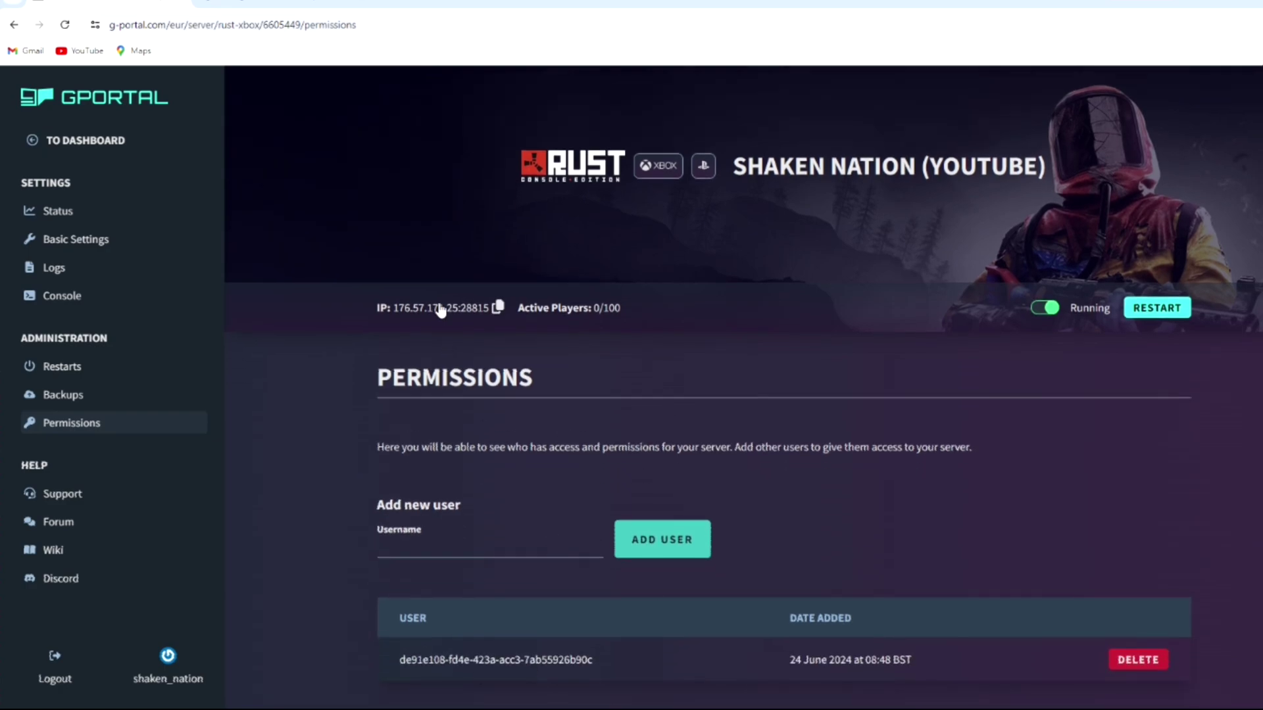
left_click(268, 1)
scroll(586, 411, "down", 2)
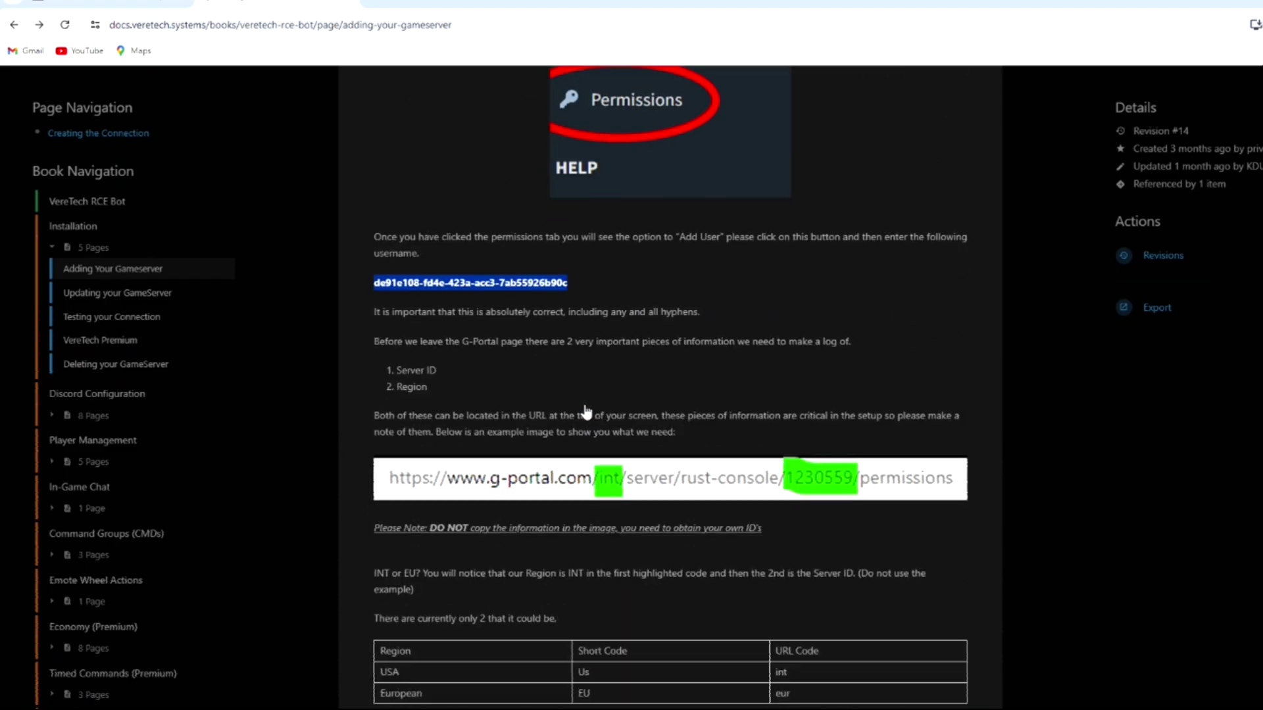
scroll(586, 411, "down", 5)
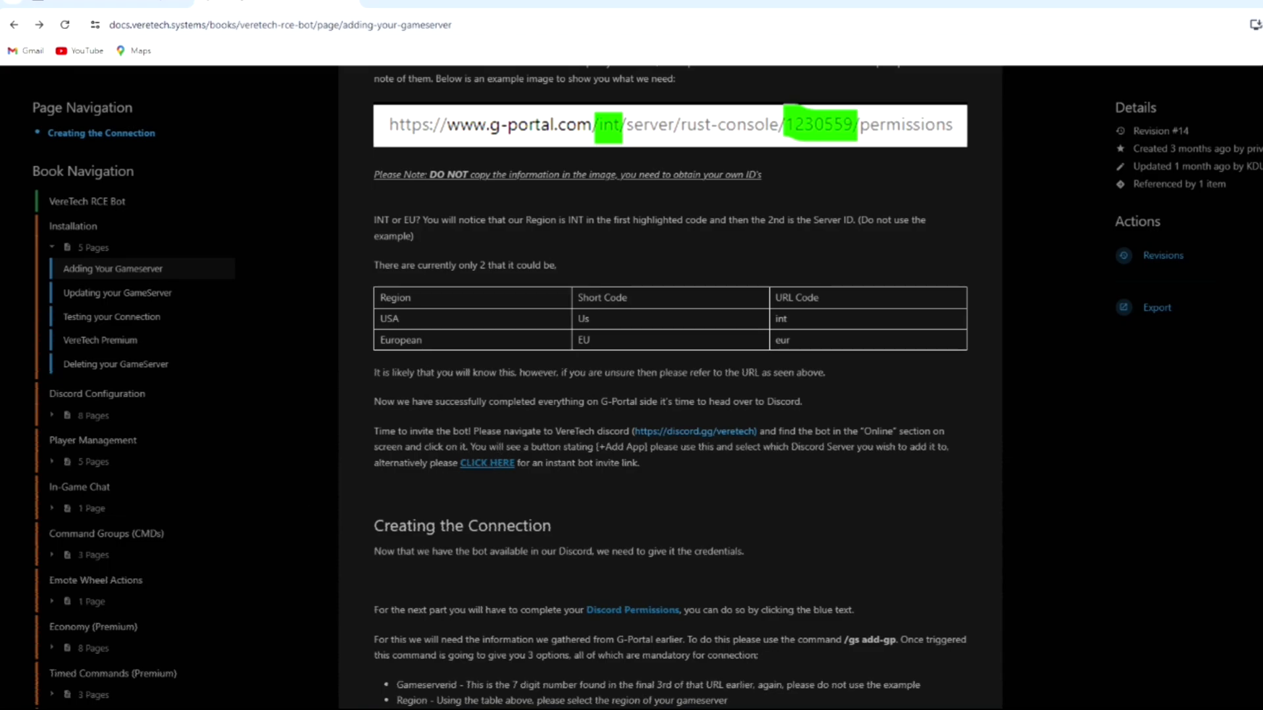
Step: Switch to Discord and open the VereTech | RCE Bot role in the RUST KILL FEED SETUP server settings
key("alt+Tab")
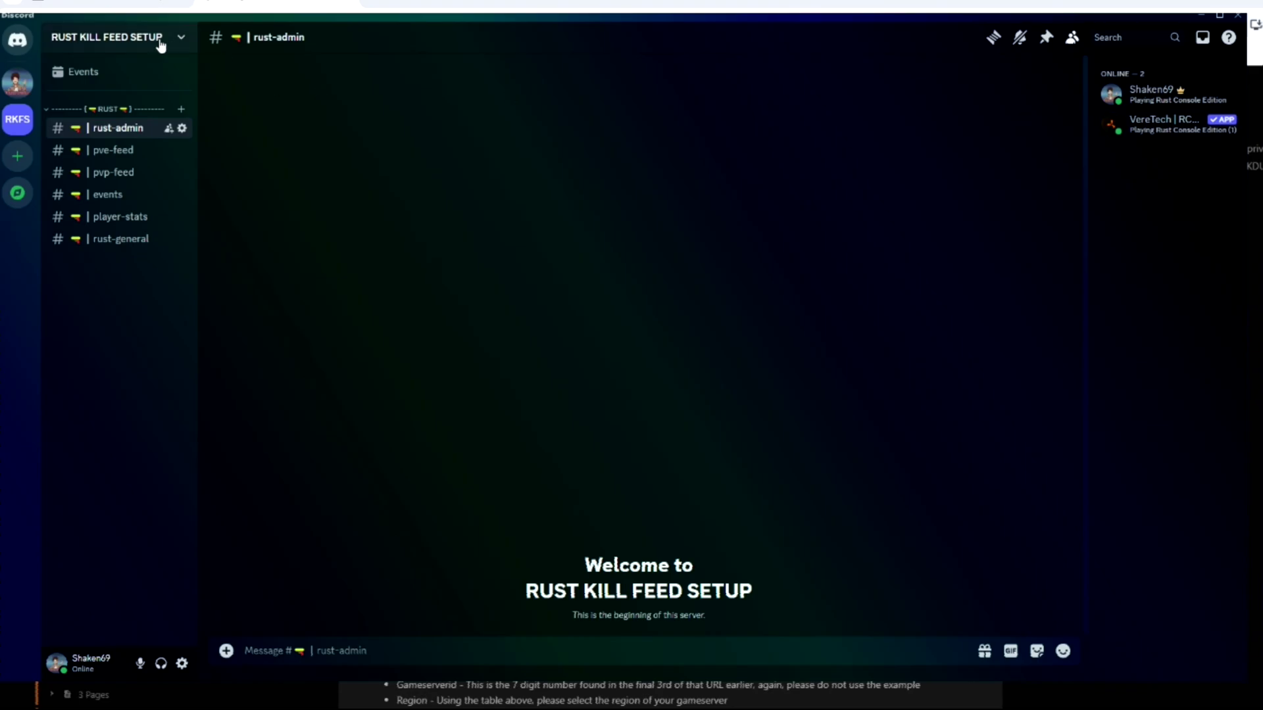
left_click(179, 37)
left_click(137, 124)
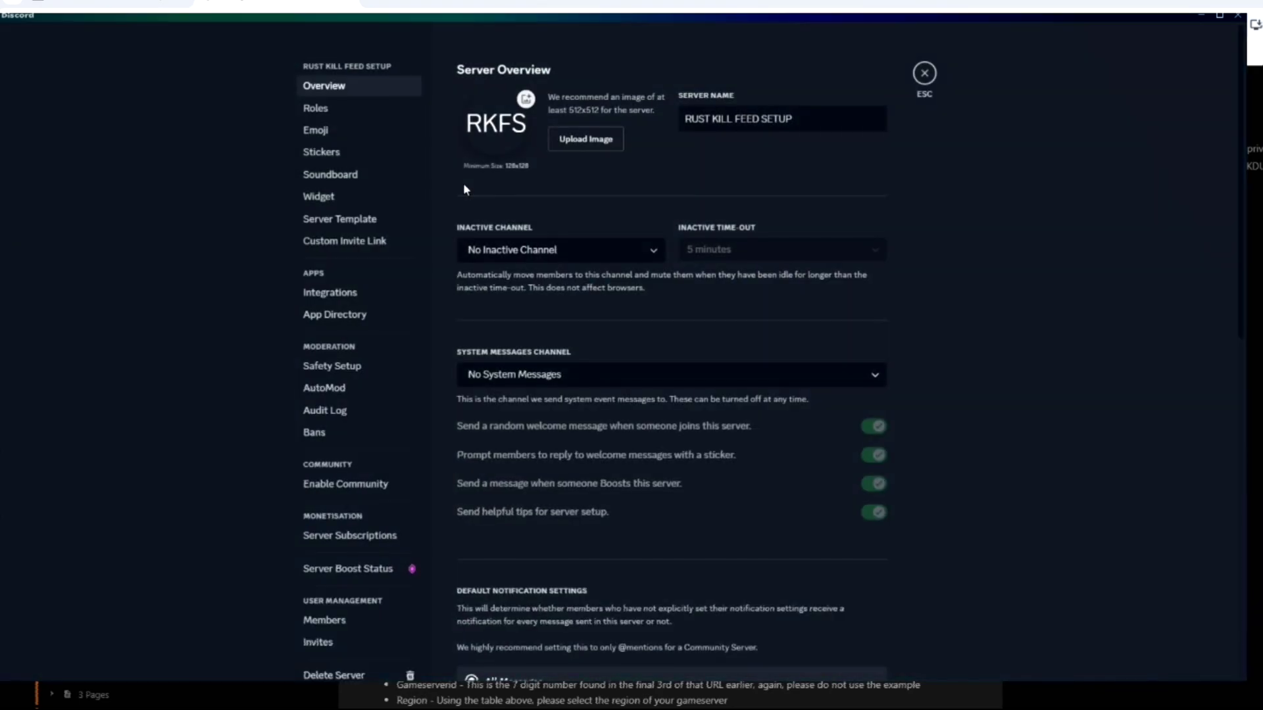
left_click(315, 107)
left_click(840, 328)
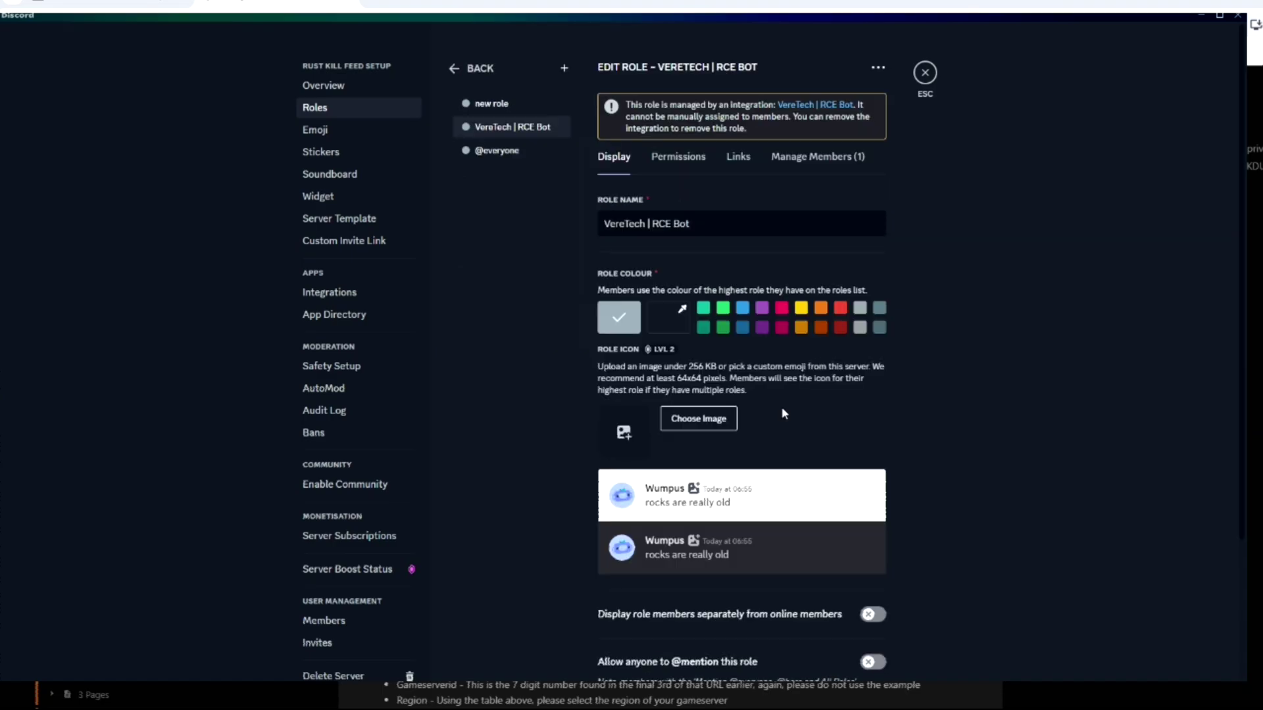
Step: Examine the display options and permissions of the VereTech | RCE Bot role, and leave the server settings
scroll(783, 433, "down", 3)
scroll(784, 439, "up", 5)
left_click(678, 157)
scroll(737, 460, "down", 8)
scroll(737, 460, "down", 15)
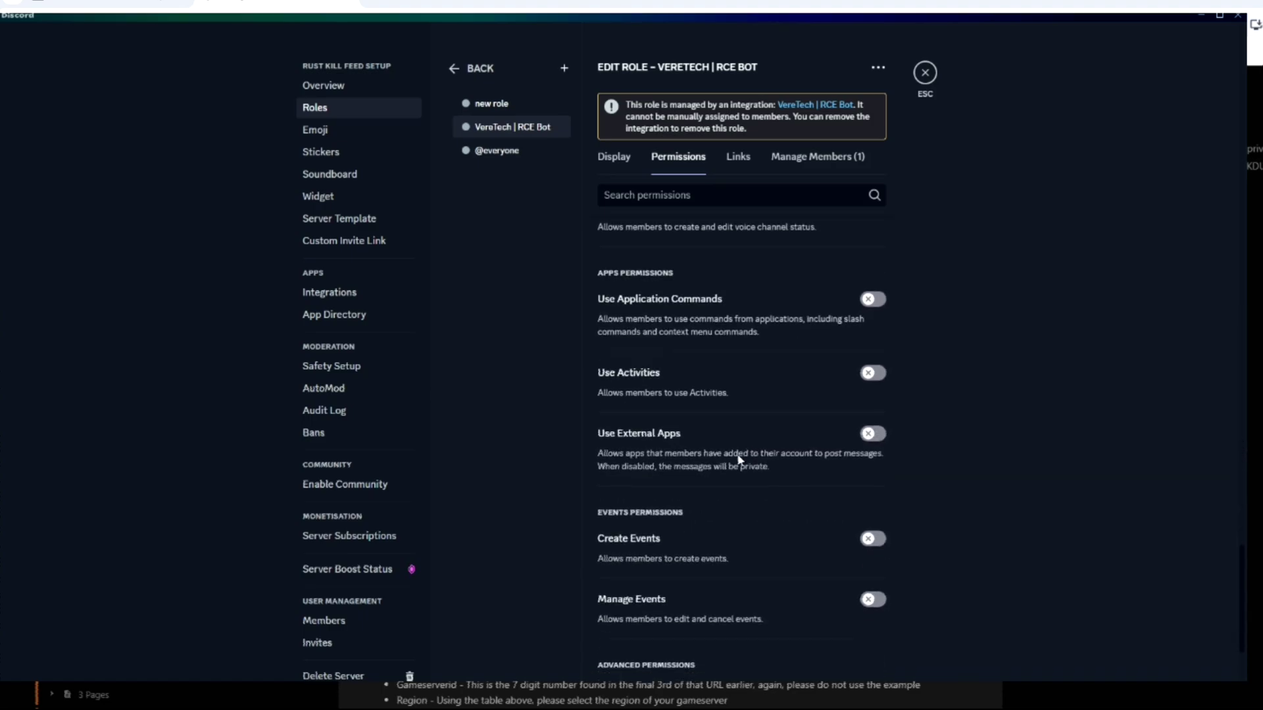
scroll(828, 530, "up", 10)
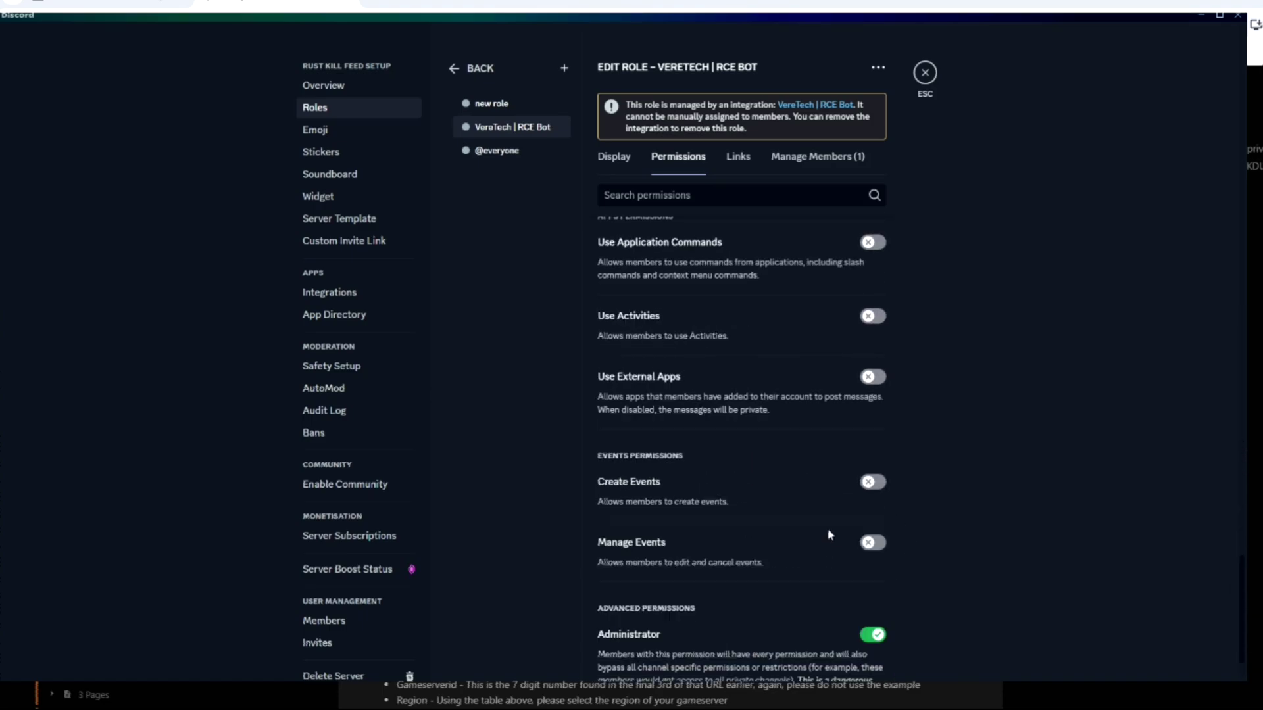
scroll(830, 535, "up", 5)
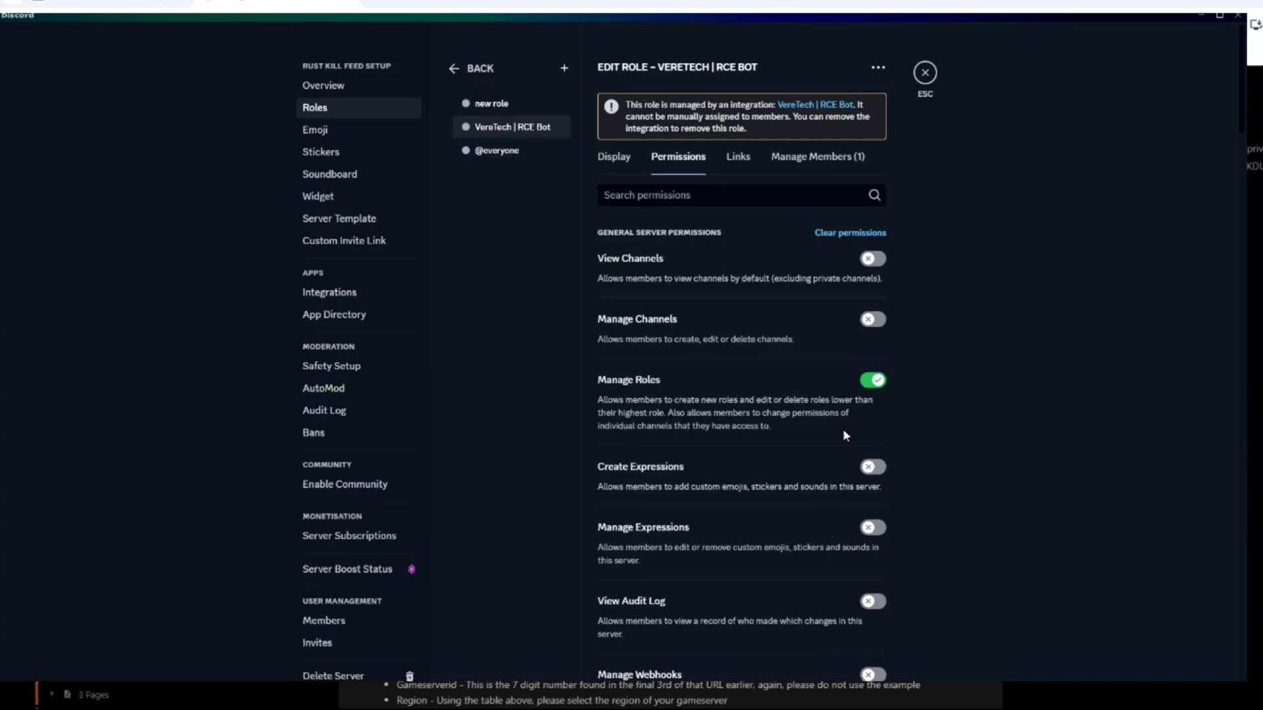
left_click(927, 71)
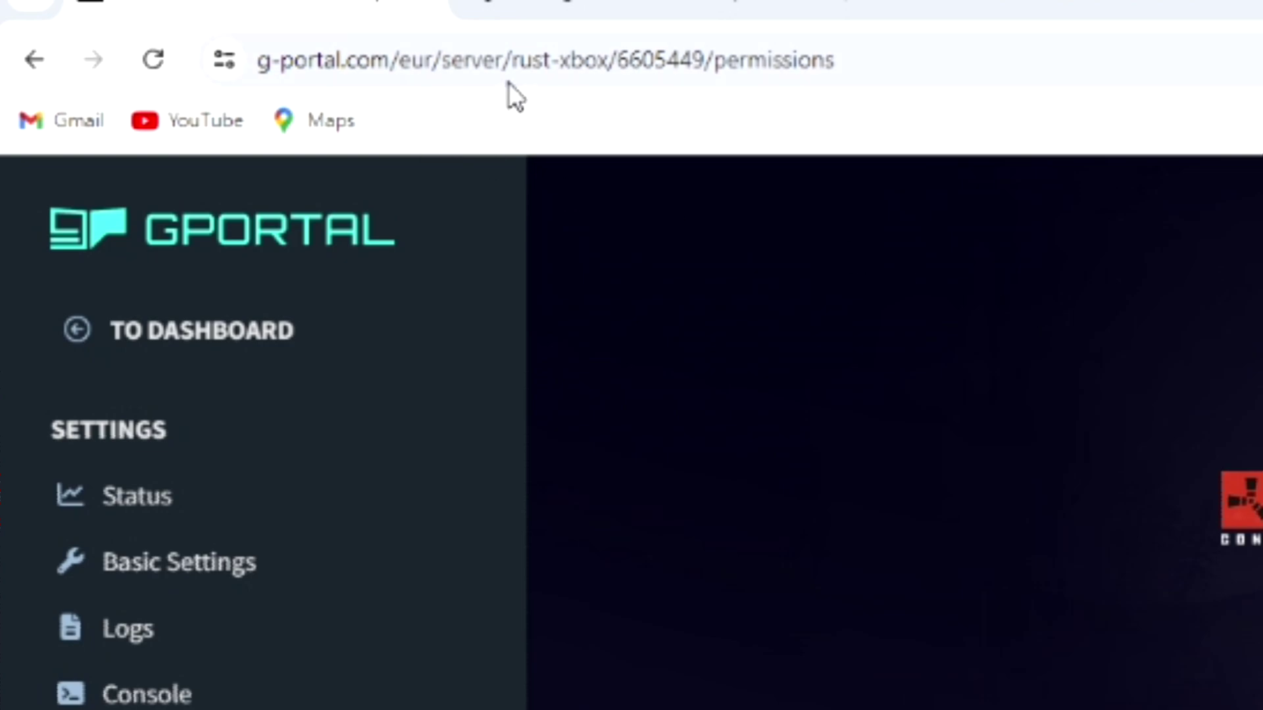
Step: Check the region code in the G-Portal permissions page address, and copy the seven-digit server ID from it
left_click_drag(423, 59, 399, 59)
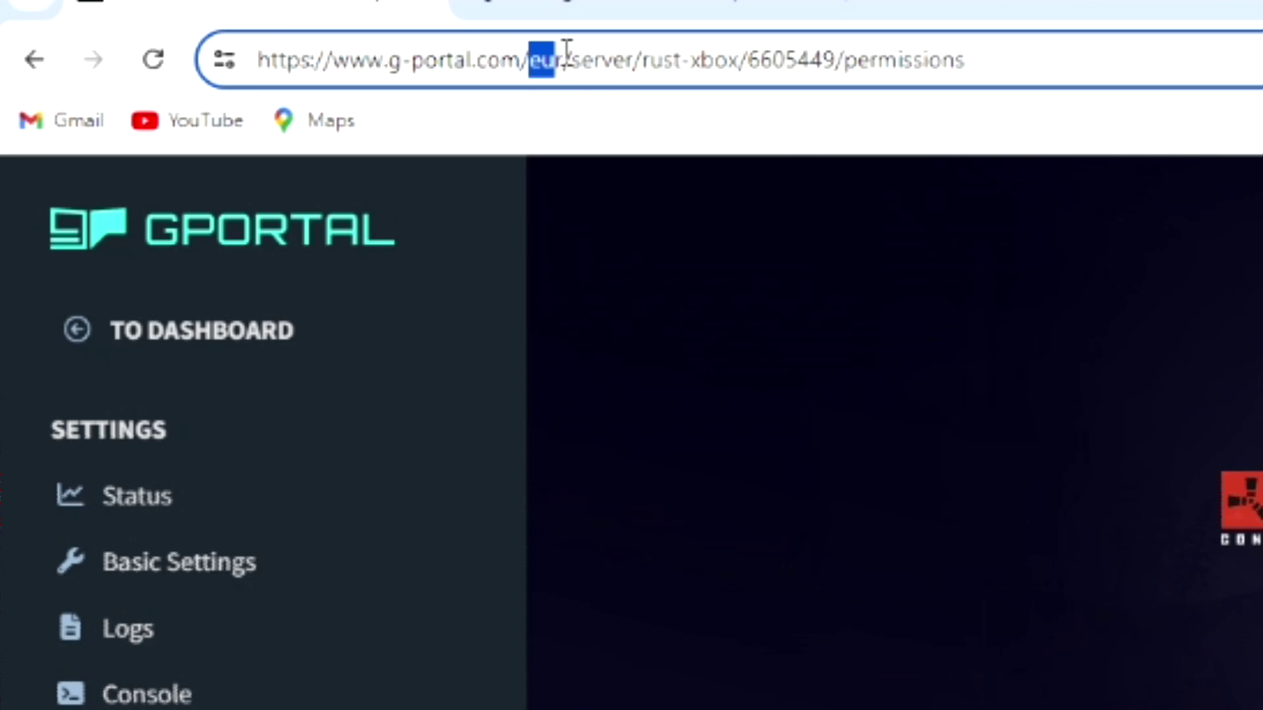
left_click(754, 187)
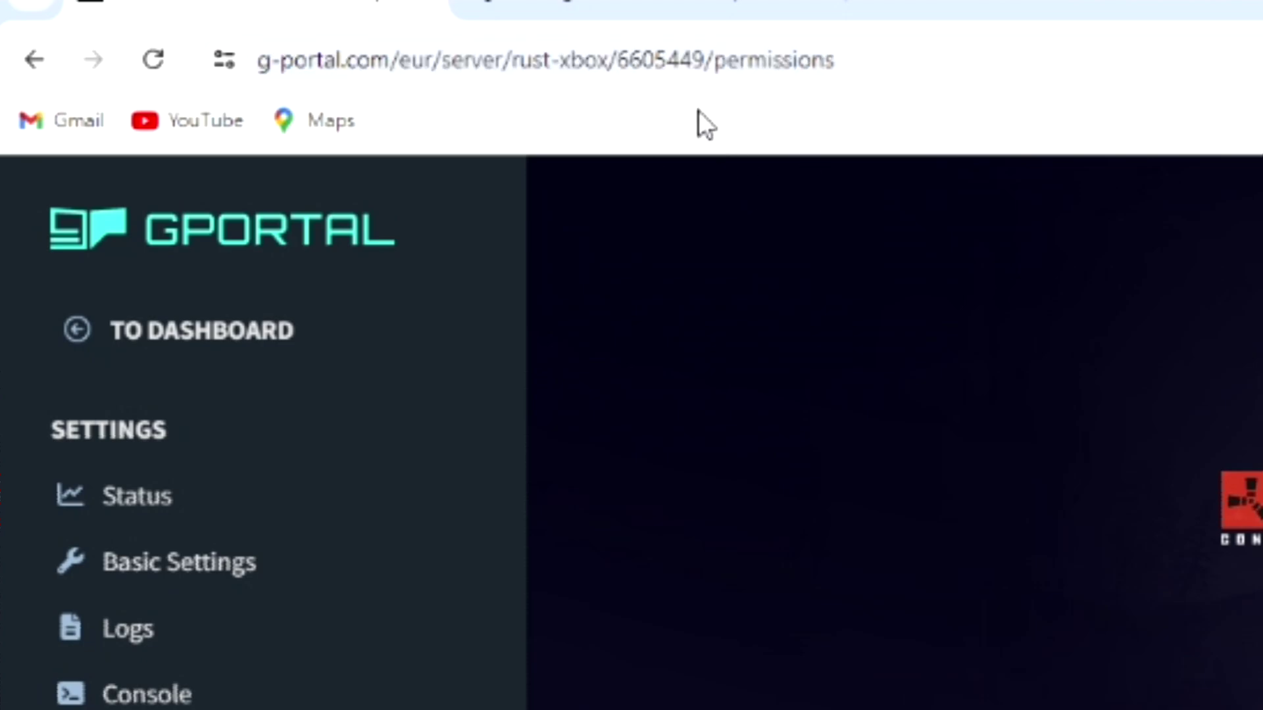
left_click(700, 58)
left_click(705, 57)
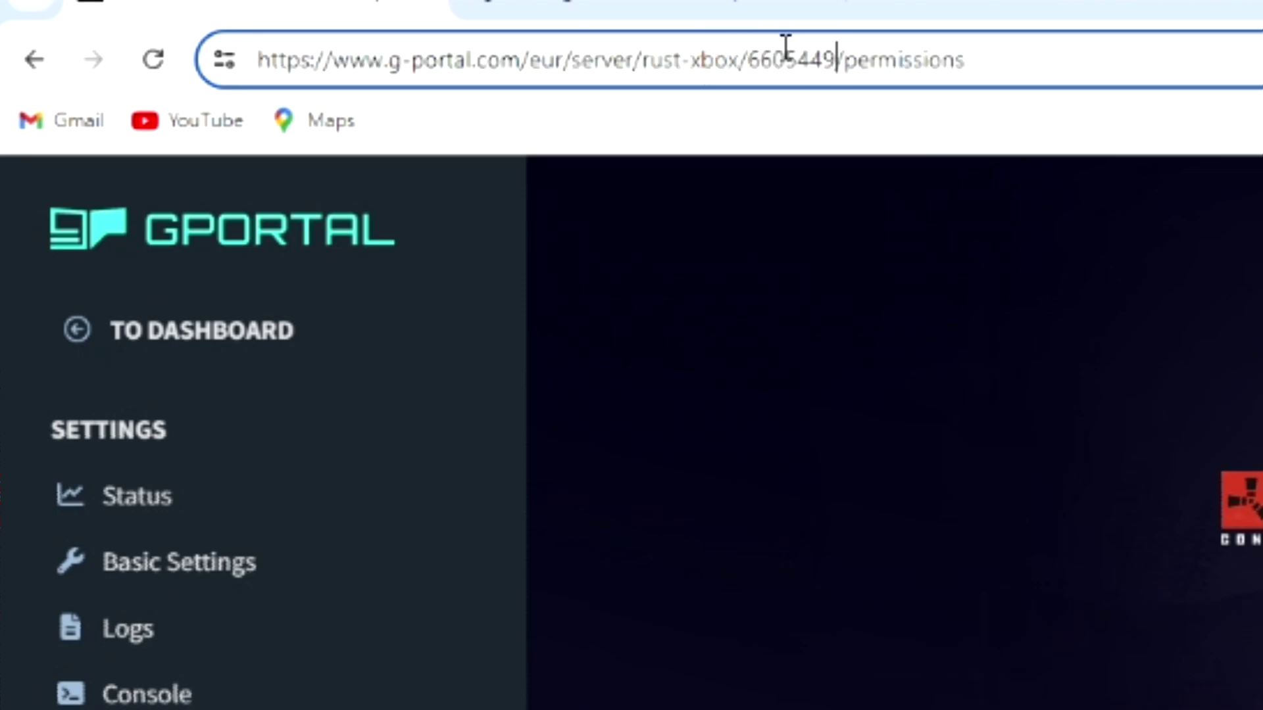
left_click_drag(834, 53, 755, 50)
key("ctrl+c")
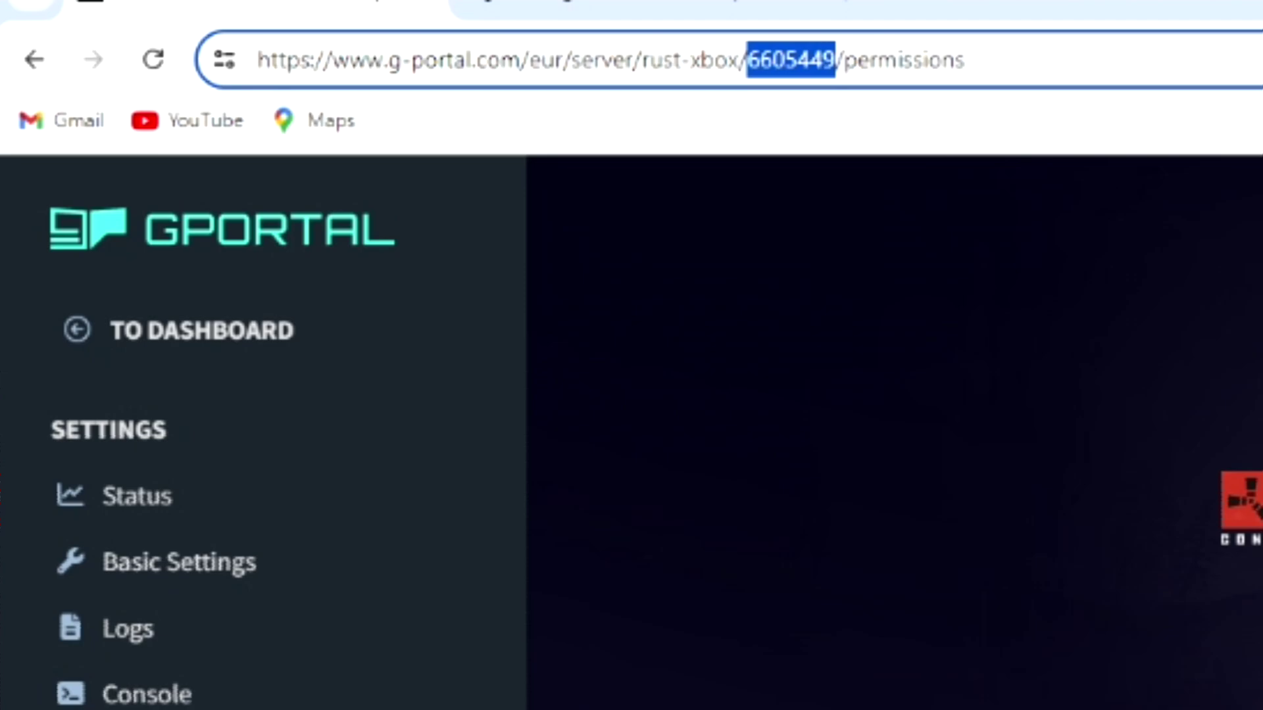
Step: Switch to Discord and run /gs add-gp in the rust-admin channel with the copied server ID, region Eu and nickname Shaken
key("alt+Tab")
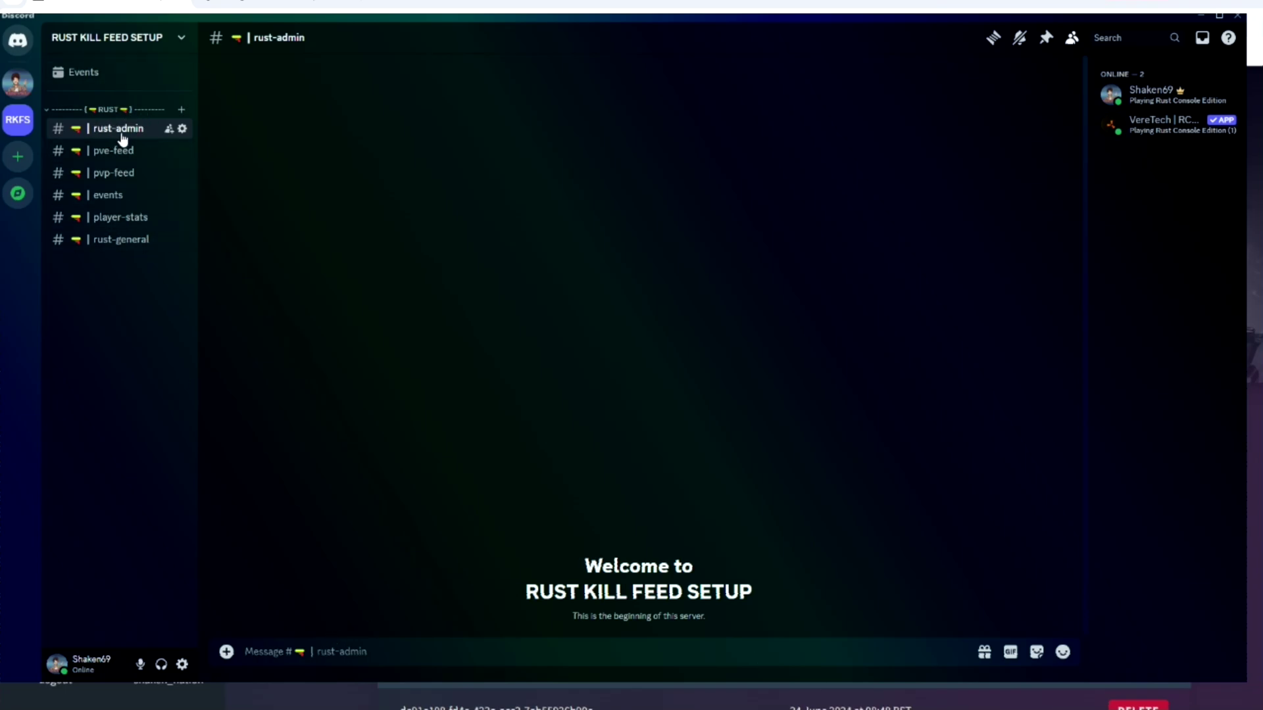
left_click(447, 650)
type("/")
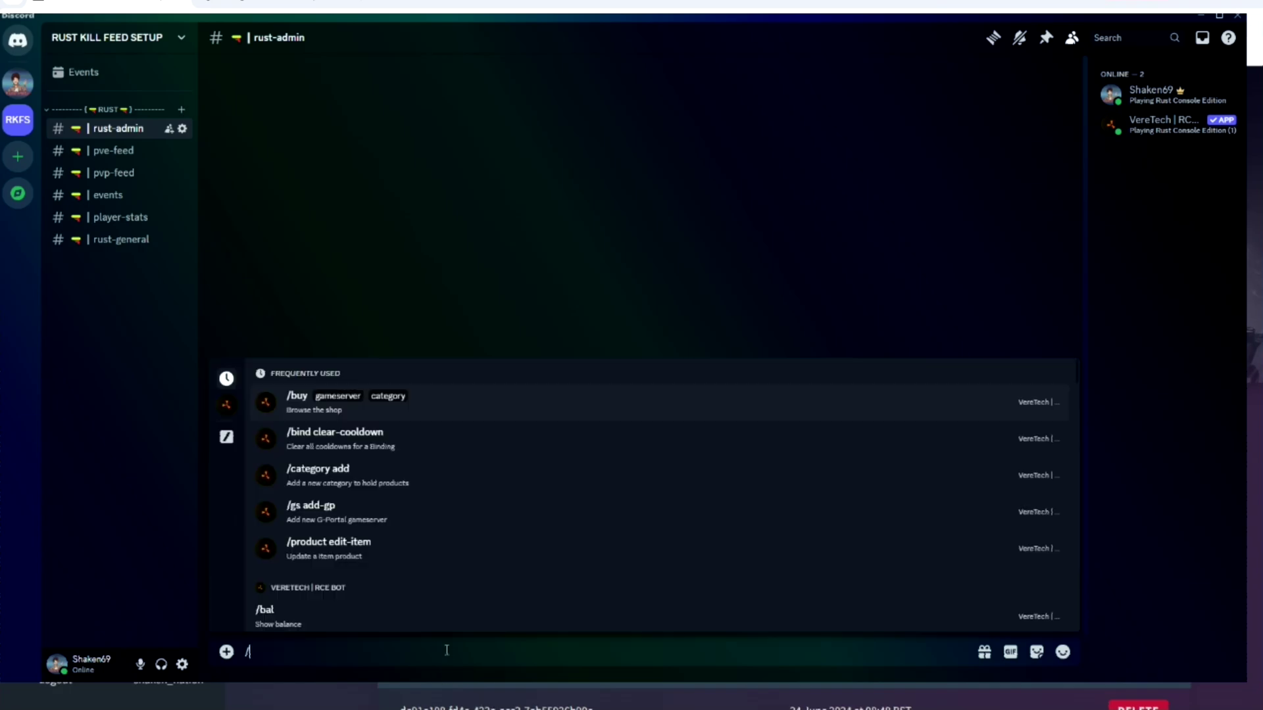
type("gs")
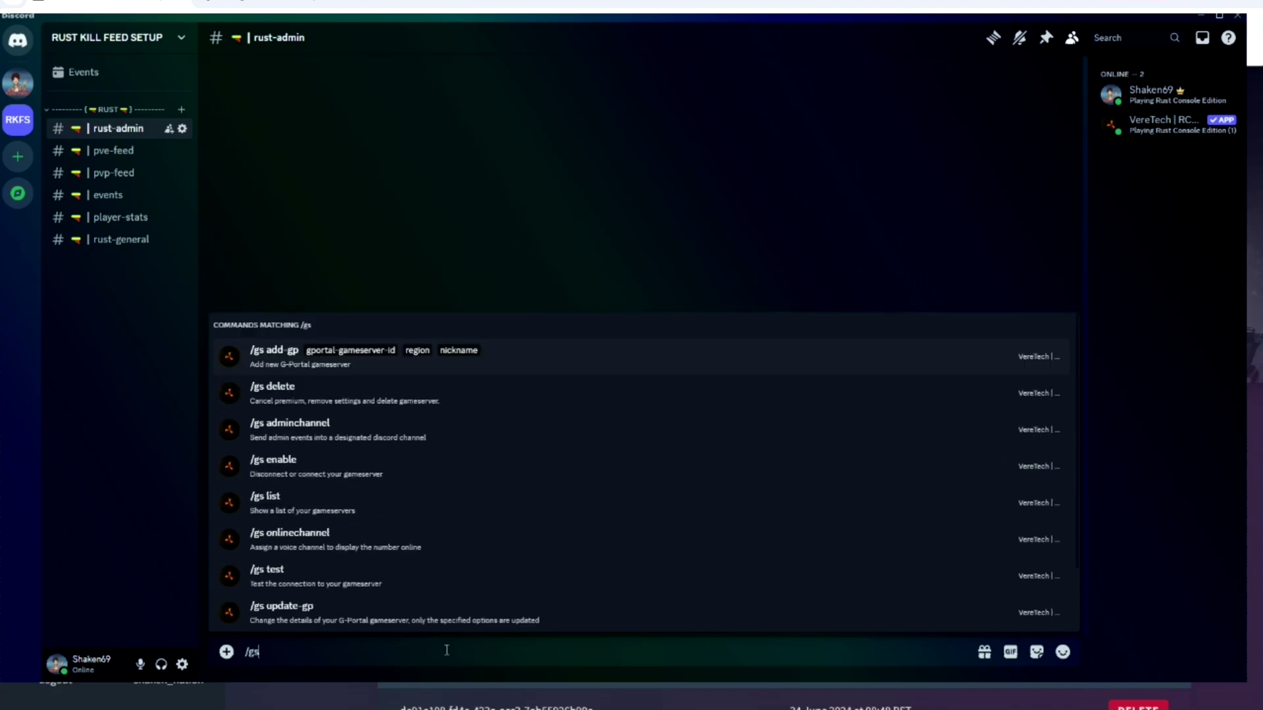
left_click(280, 362)
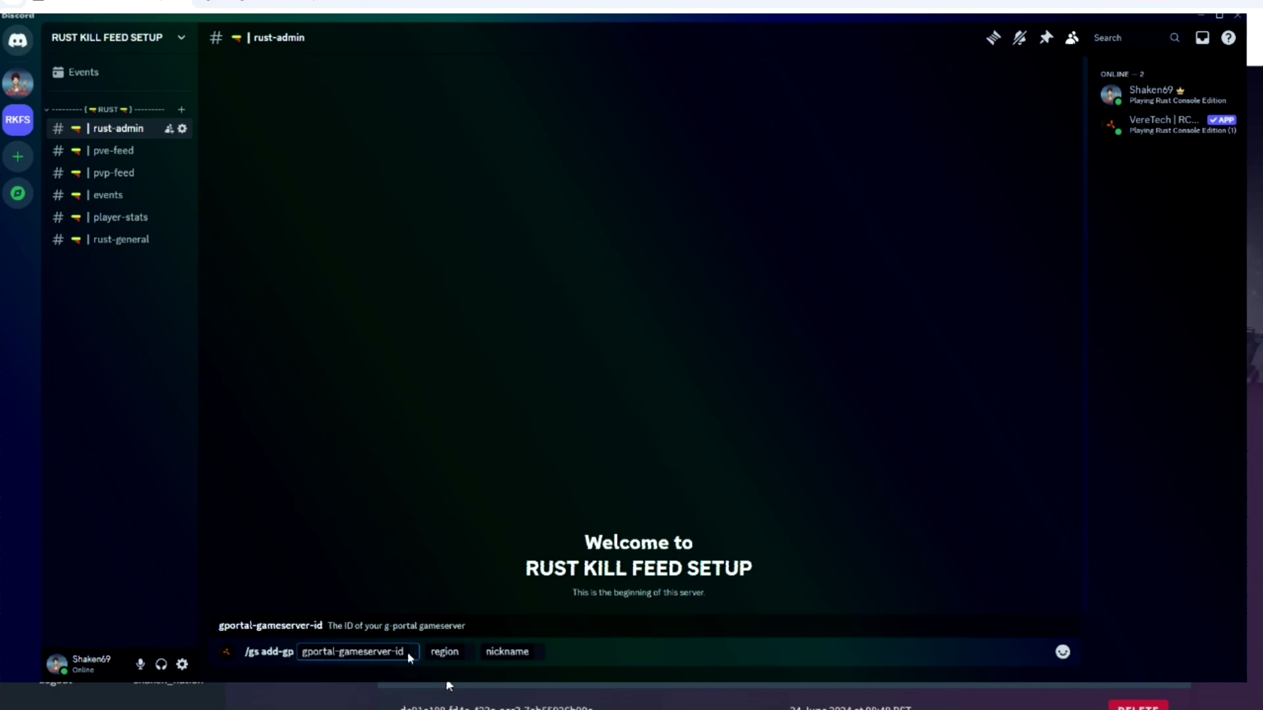
key("ctrl+v")
key("Tab")
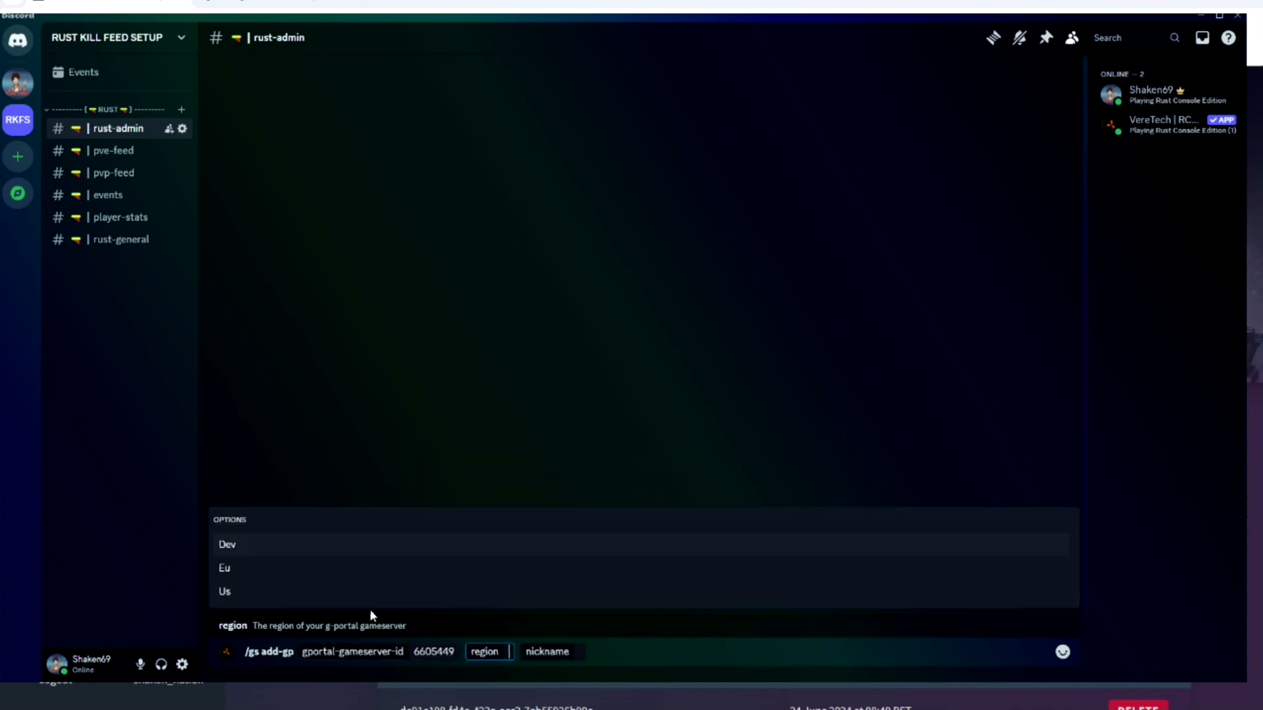
left_click(240, 574)
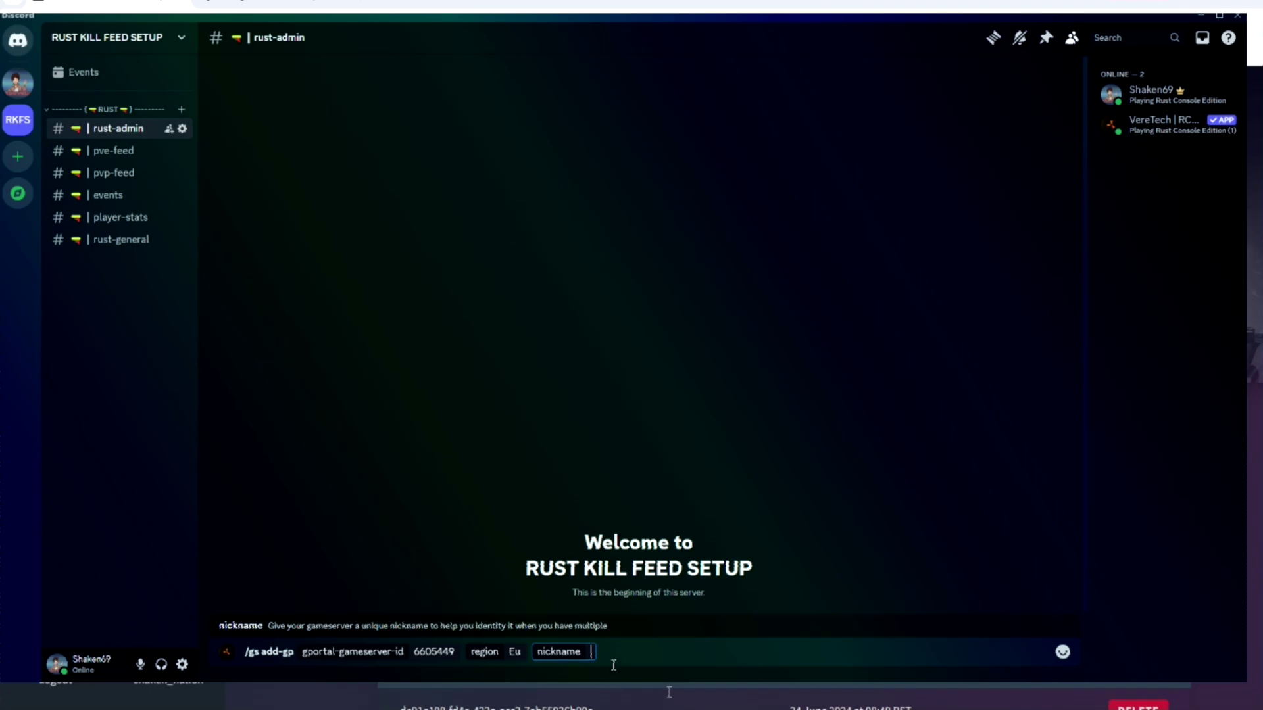
type("Shaken")
left_click(666, 652)
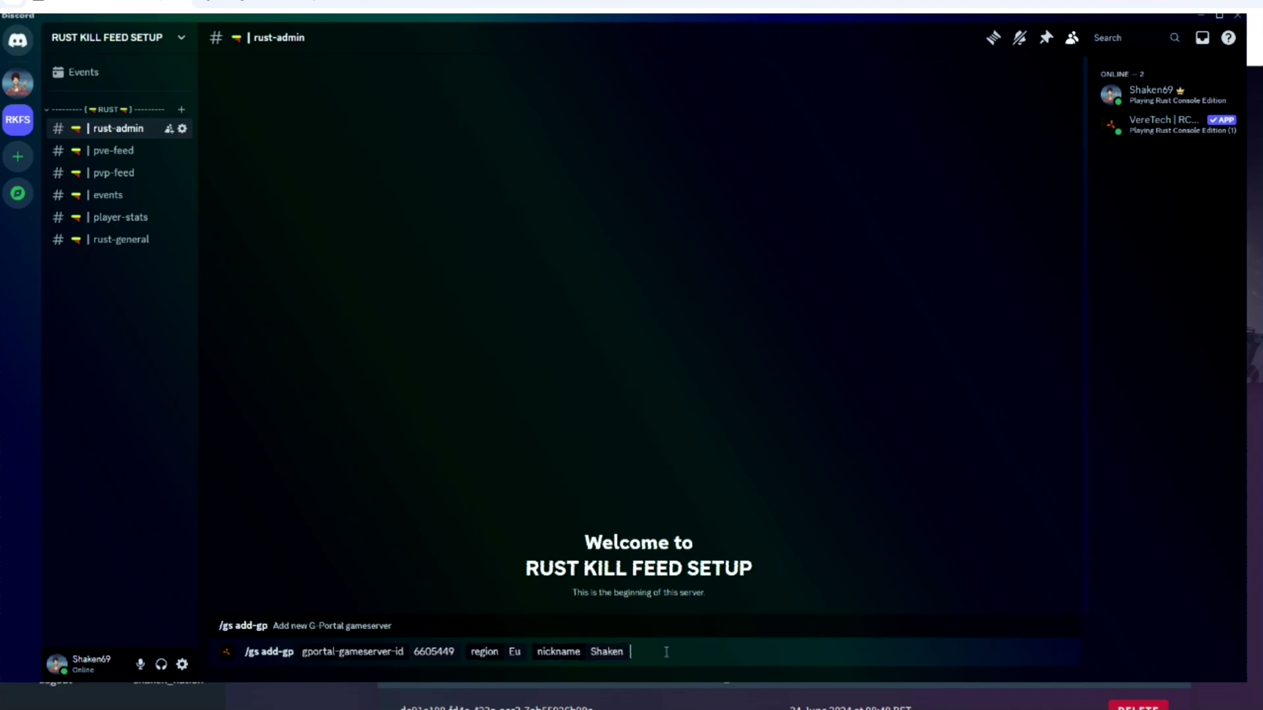
key("Return")
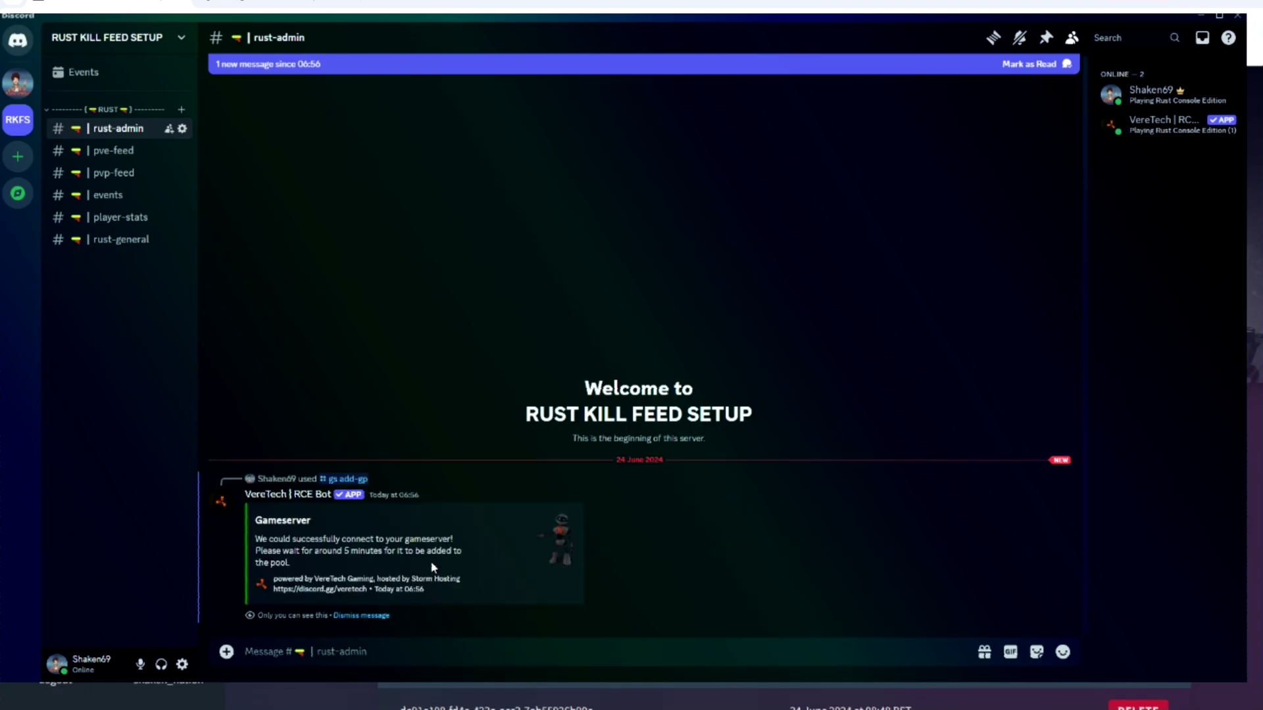
left_click_drag(254, 538, 467, 550)
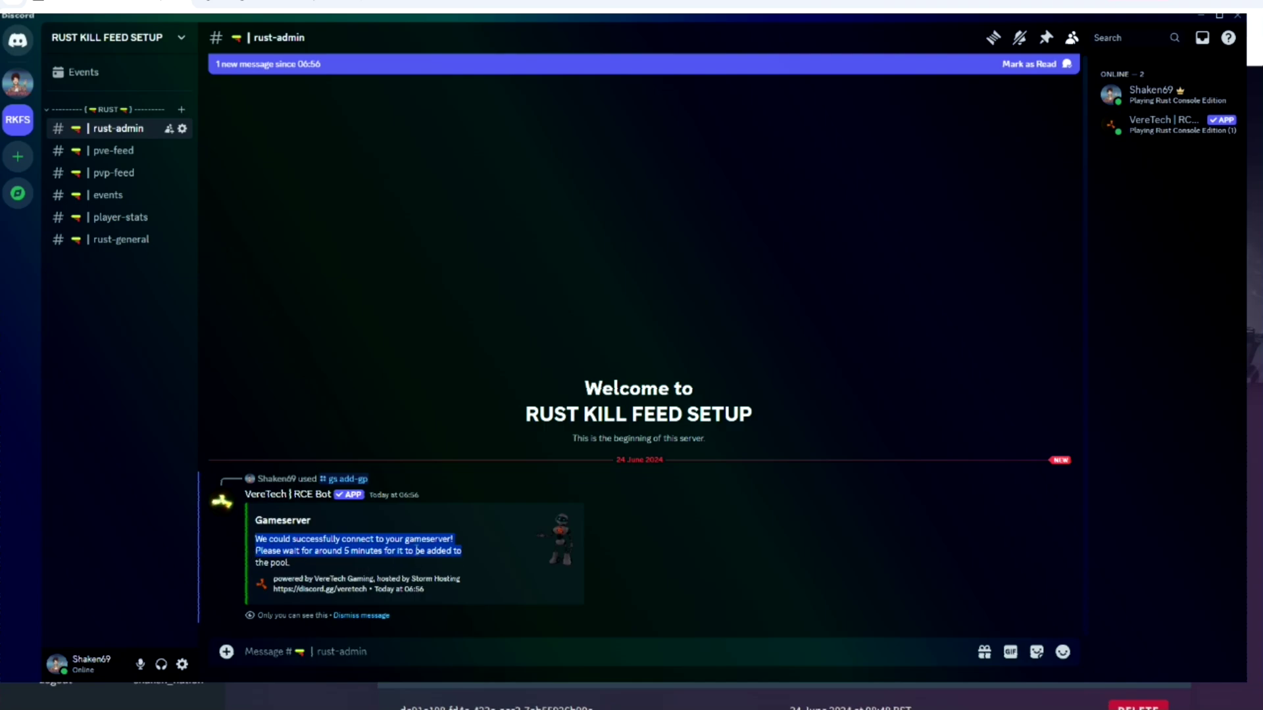
left_click(493, 621)
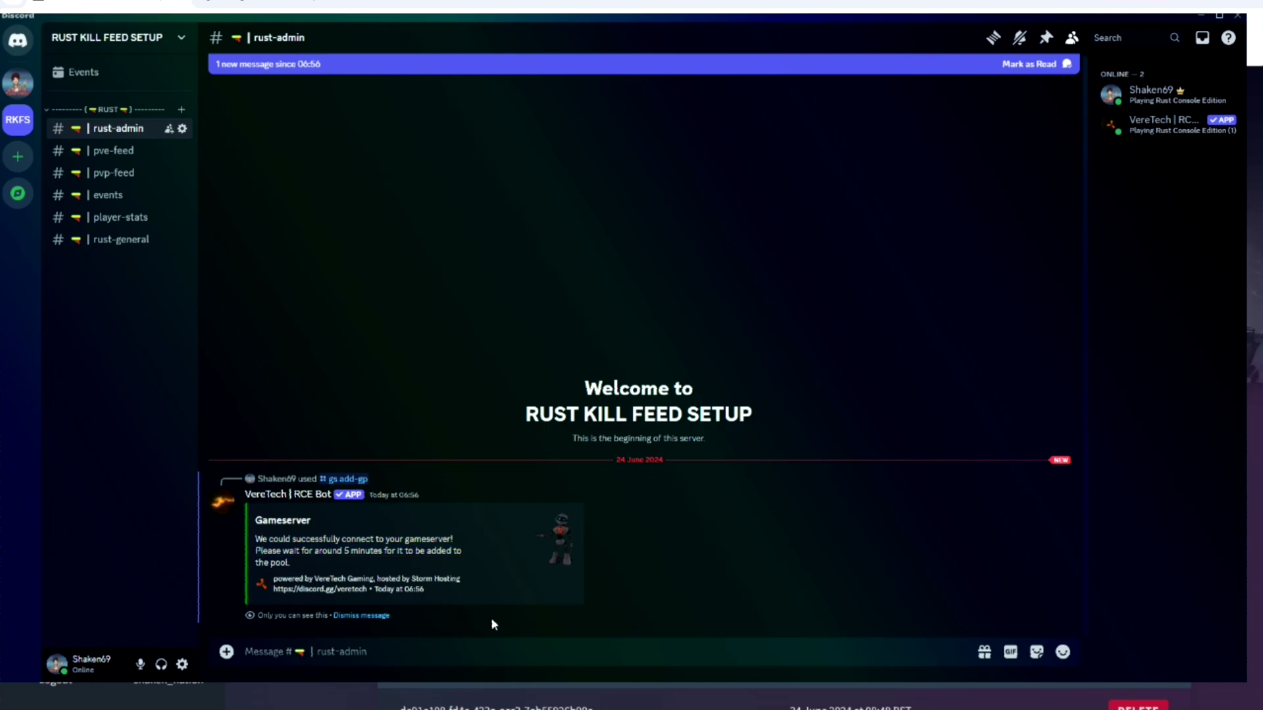